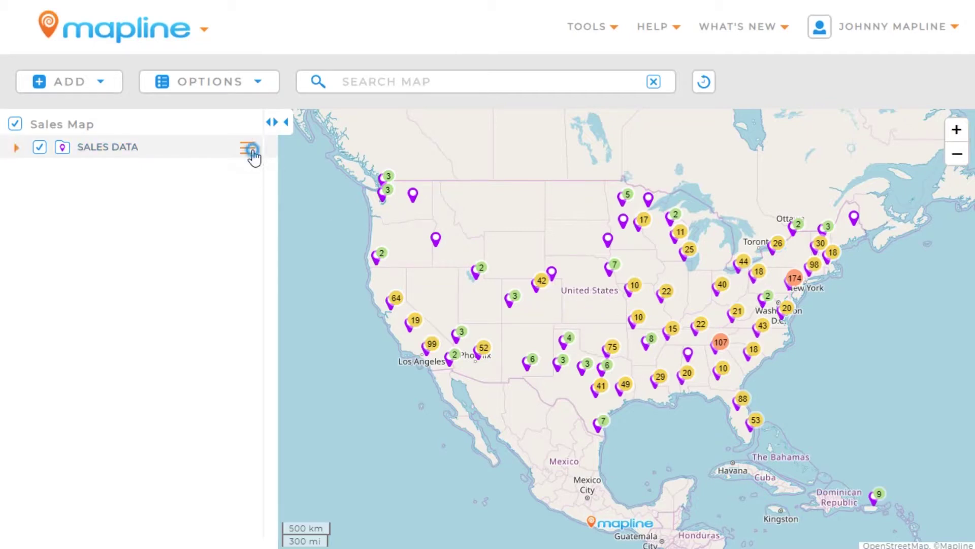
Open the Segments dialog from the Sales Data layer's menu.
{"action": "left_click", "coordinate": [252, 151]}
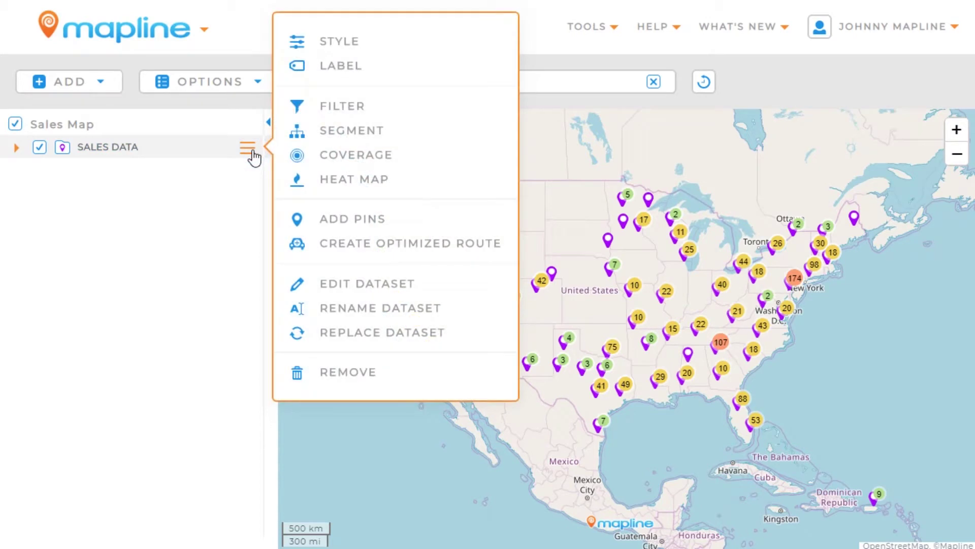
{"action": "left_click", "coordinate": [452, 138]}
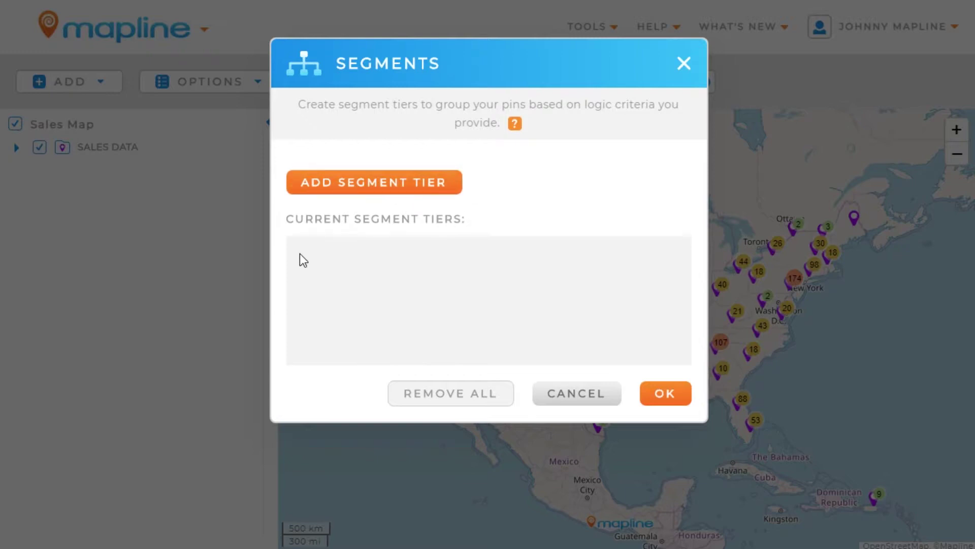
Add a qualitative segment tier that groups the Sales Data pins by the DIVISION column.
{"action": "left_click", "coordinate": [413, 188]}
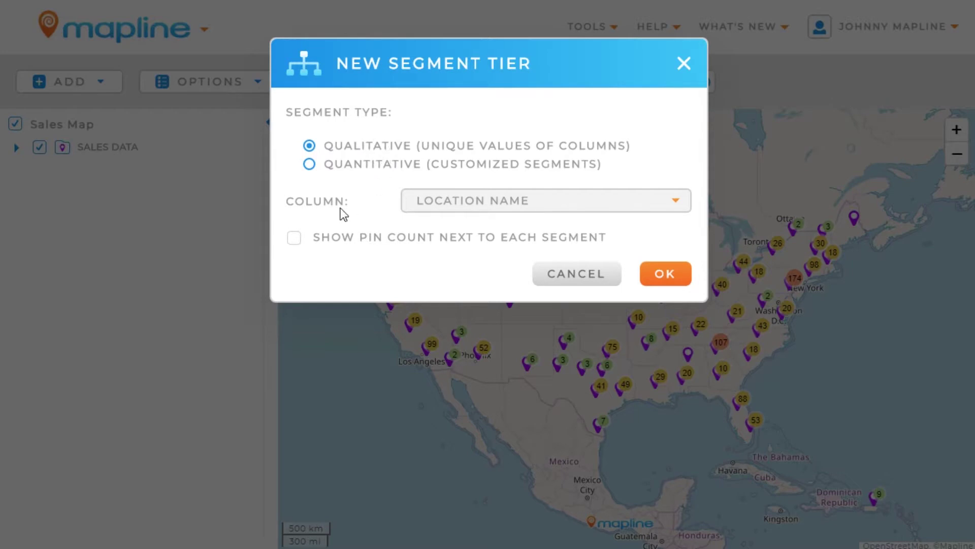
{"action": "left_click", "coordinate": [559, 200]}
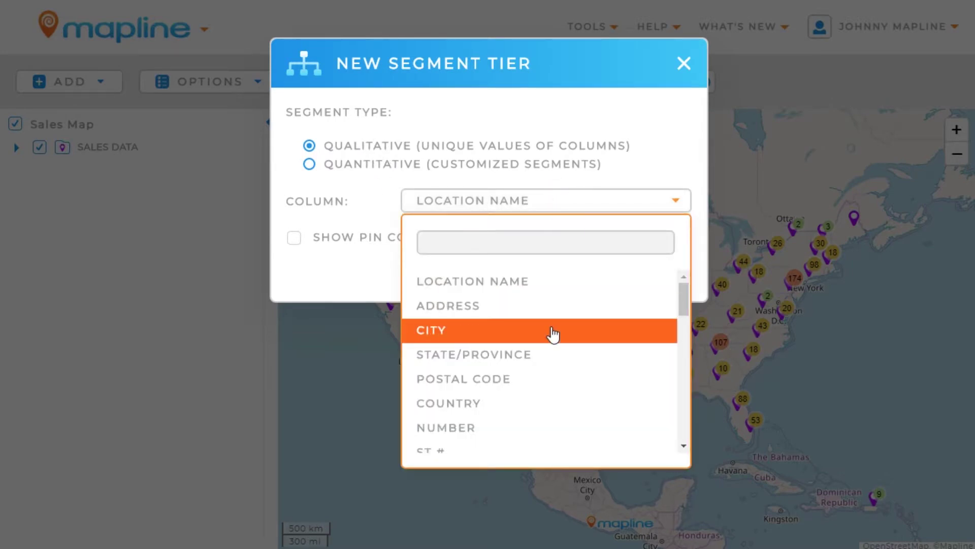
{"action": "scroll", "coordinate": [532, 354], "scroll_direction": "down", "scroll_amount": 3}
{"action": "scroll", "coordinate": [532, 350], "scroll_direction": "down", "scroll_amount": 8}
{"action": "scroll", "coordinate": [518, 383], "scroll_direction": "down", "scroll_amount": 2}
{"action": "scroll", "coordinate": [511, 381], "scroll_direction": "up", "scroll_amount": 12}
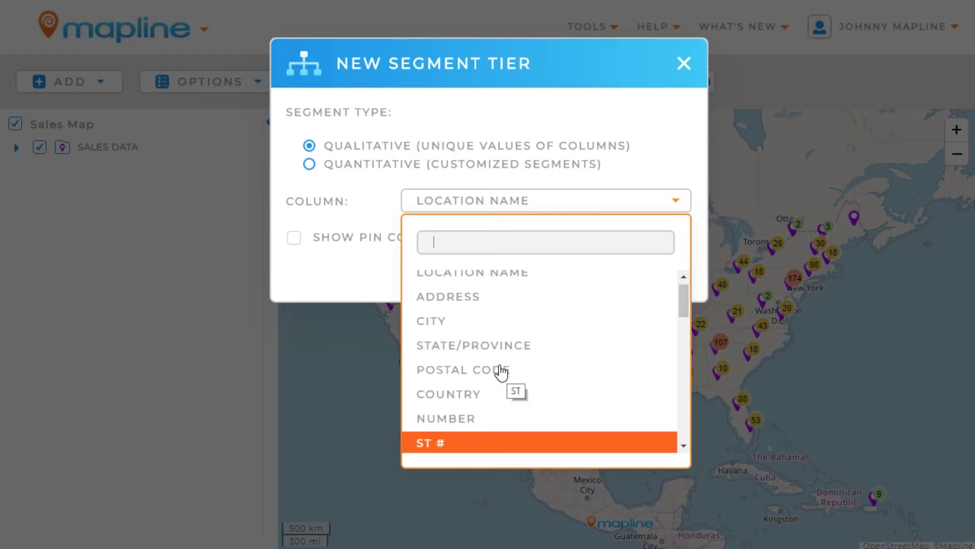
{"action": "scroll", "coordinate": [500, 372], "scroll_direction": "down", "scroll_amount": 3}
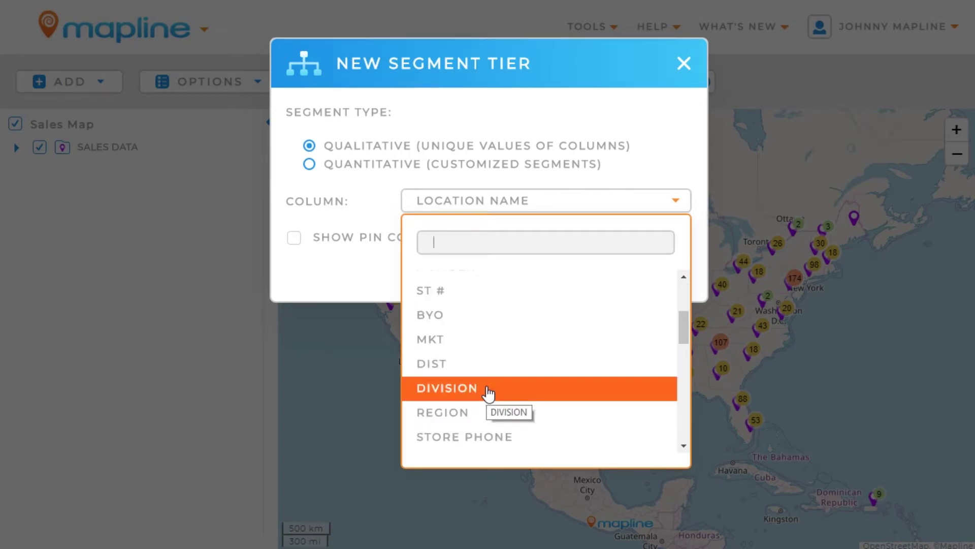
{"action": "left_click", "coordinate": [488, 391]}
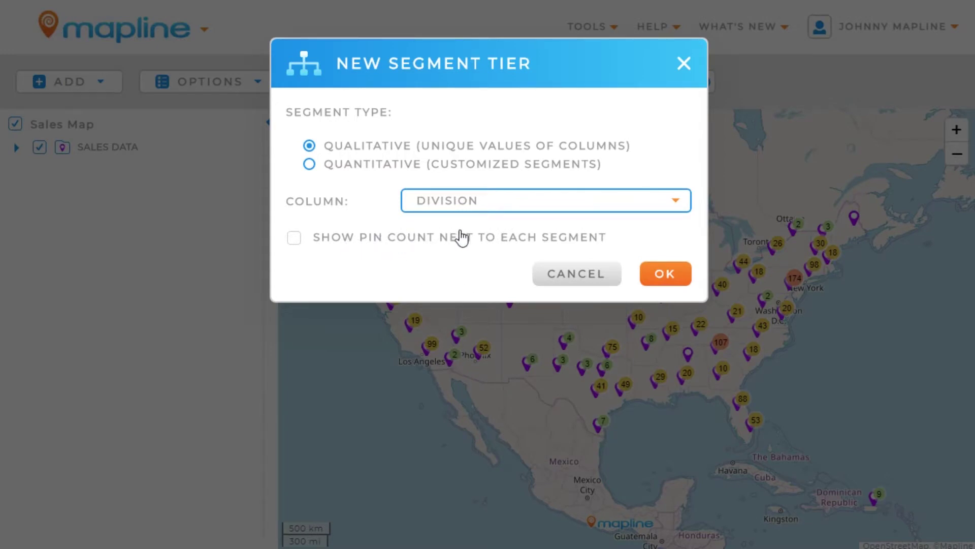
{"action": "left_click", "coordinate": [677, 280]}
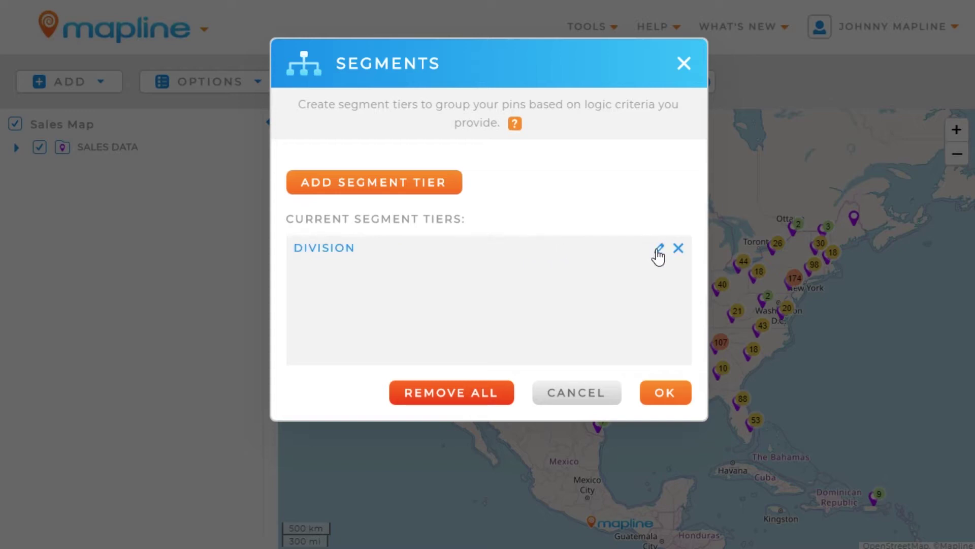
{"action": "left_click", "coordinate": [678, 248]}
Create a quantitative tier named 'Annual Sales' with a first segment called 'High Sales'.
{"action": "left_click", "coordinate": [385, 185]}
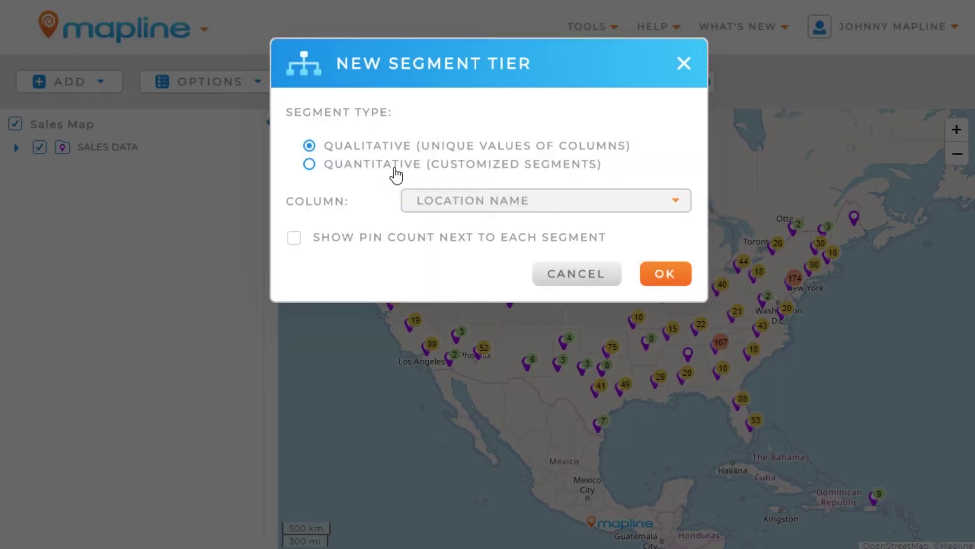
{"action": "left_click", "coordinate": [368, 164]}
{"action": "left_click", "coordinate": [482, 199]}
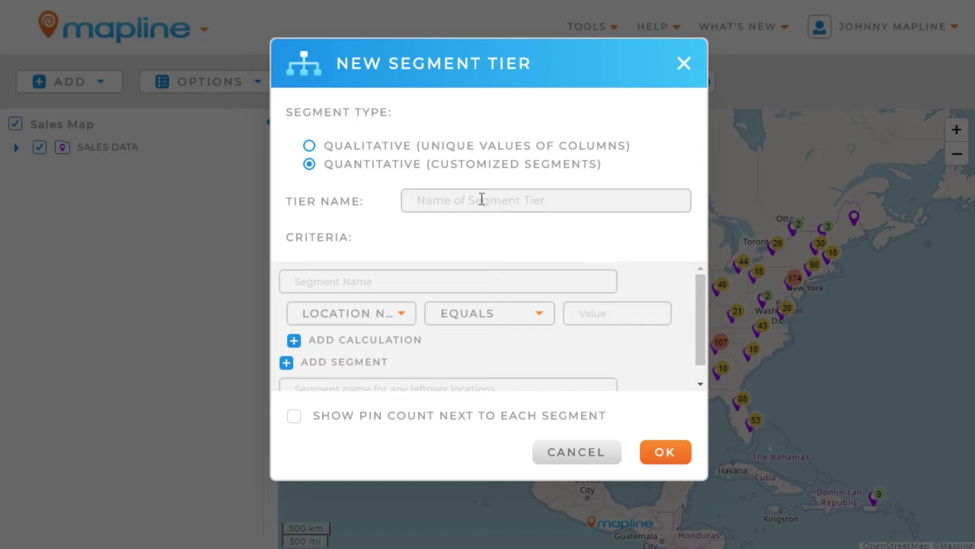
{"action": "type", "text": "Annual Sales"}
{"action": "left_click", "coordinate": [340, 282]}
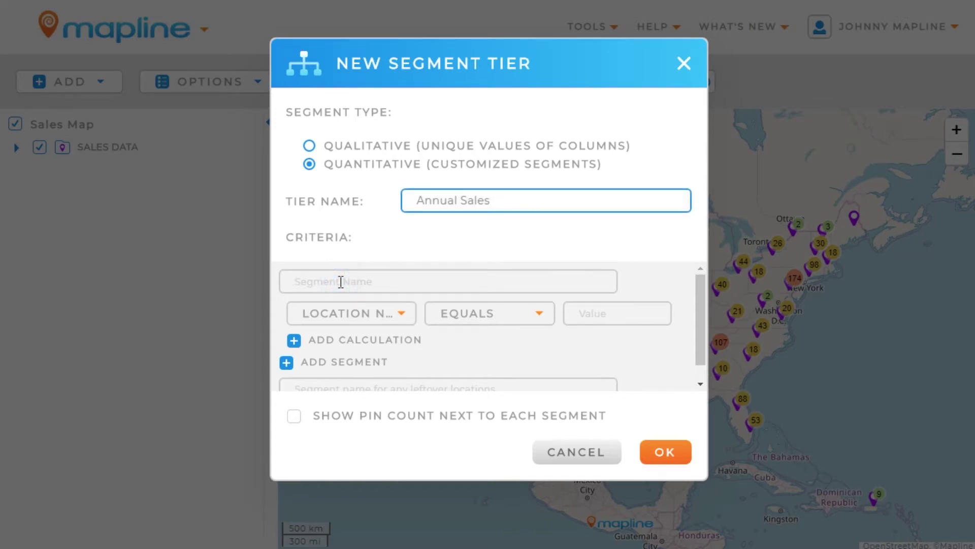
{"action": "type", "text": "High Sales"}
{"action": "scroll", "coordinate": [342, 340], "scroll_direction": "down", "scroll_amount": 1}
{"action": "scroll", "coordinate": [327, 328], "scroll_direction": "up", "scroll_amount": 1}
Give the High Sales segment the rule Annual Sales greater than or equal to 40.
{"action": "left_click", "coordinate": [400, 319]}
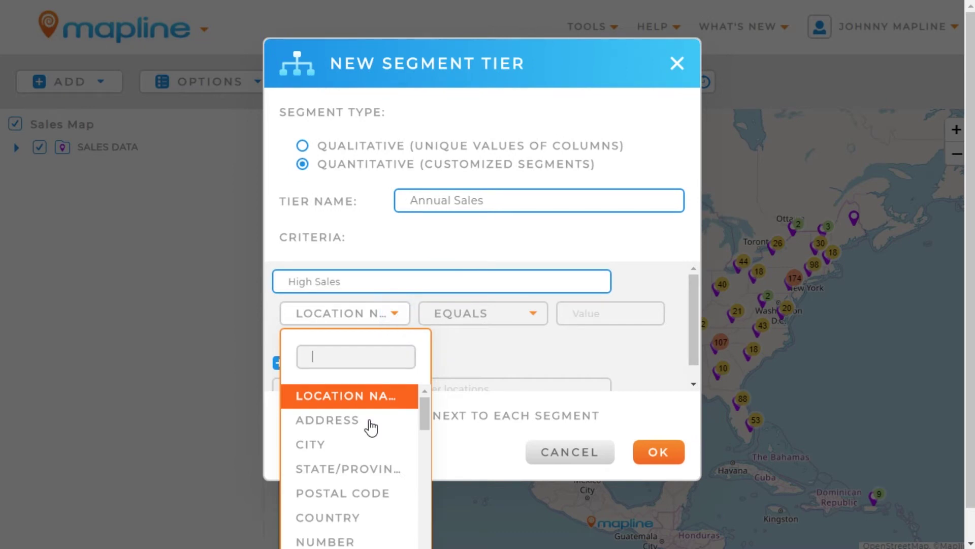
{"action": "type", "text": "ann"}
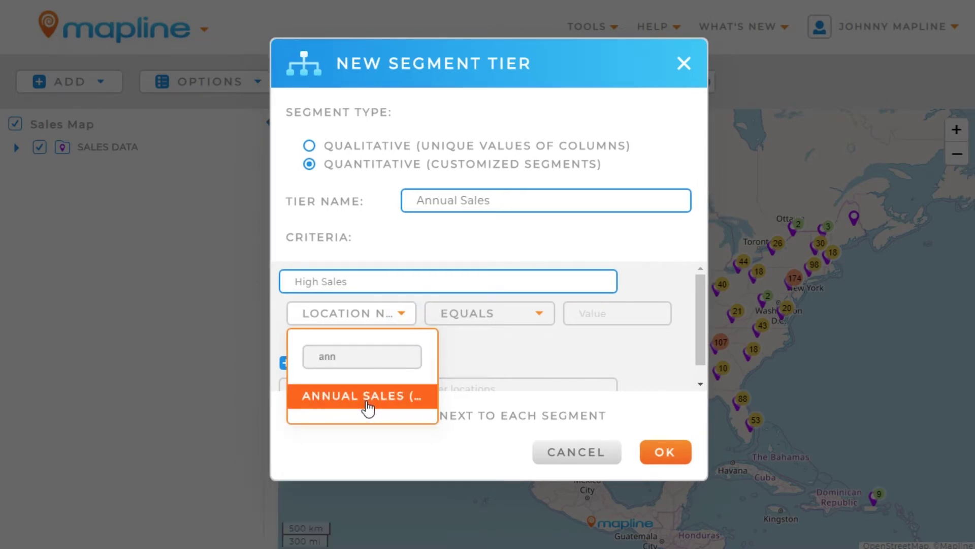
{"action": "left_click", "coordinate": [367, 398]}
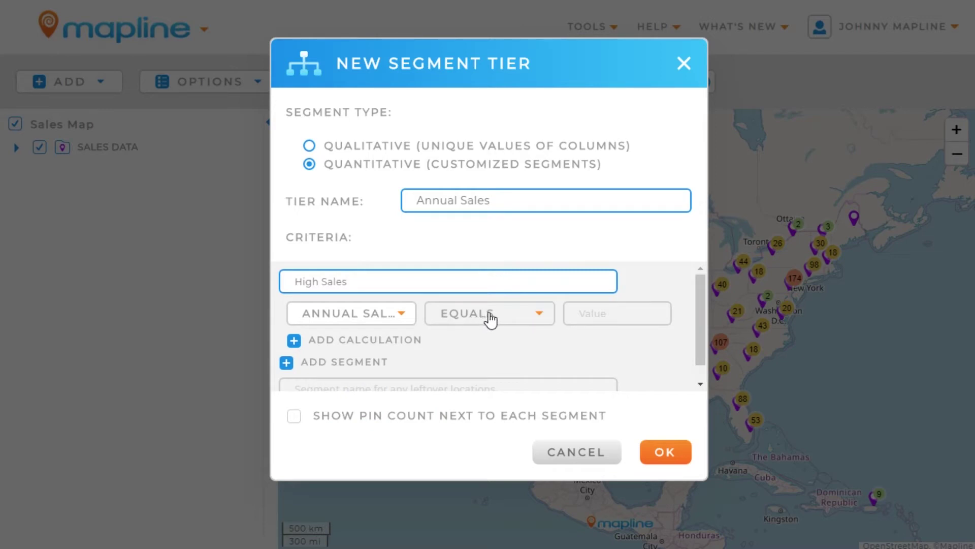
{"action": "left_click", "coordinate": [506, 321]}
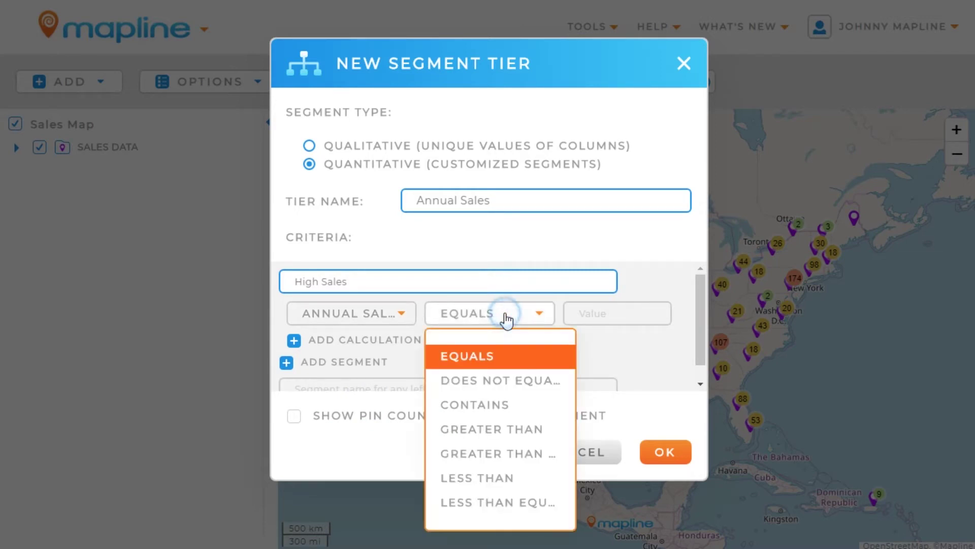
{"action": "left_click", "coordinate": [489, 454]}
{"action": "left_click", "coordinate": [578, 309]}
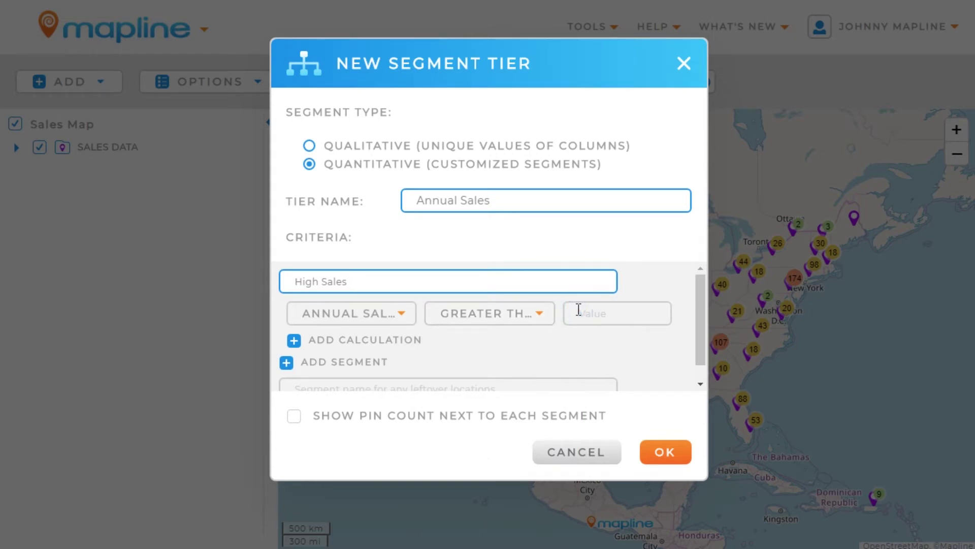
{"action": "type", "text": "40"}
{"action": "scroll", "coordinate": [427, 340], "scroll_direction": "down", "scroll_amount": 1}
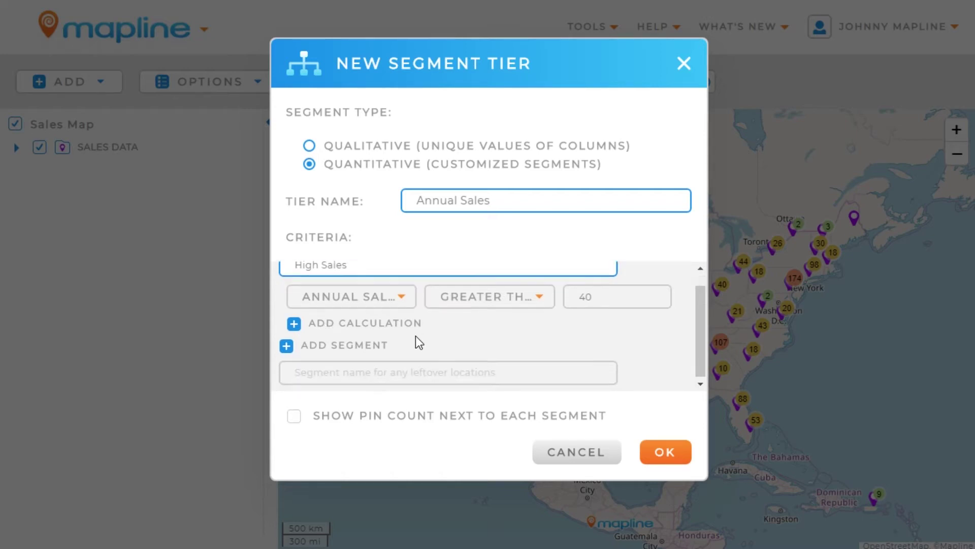
Add a Medium Sales segment with the rule Annual Sales greater than or equal to 30.
{"action": "left_click", "coordinate": [344, 344]}
{"action": "scroll", "coordinate": [457, 343], "scroll_direction": "down", "scroll_amount": 3}
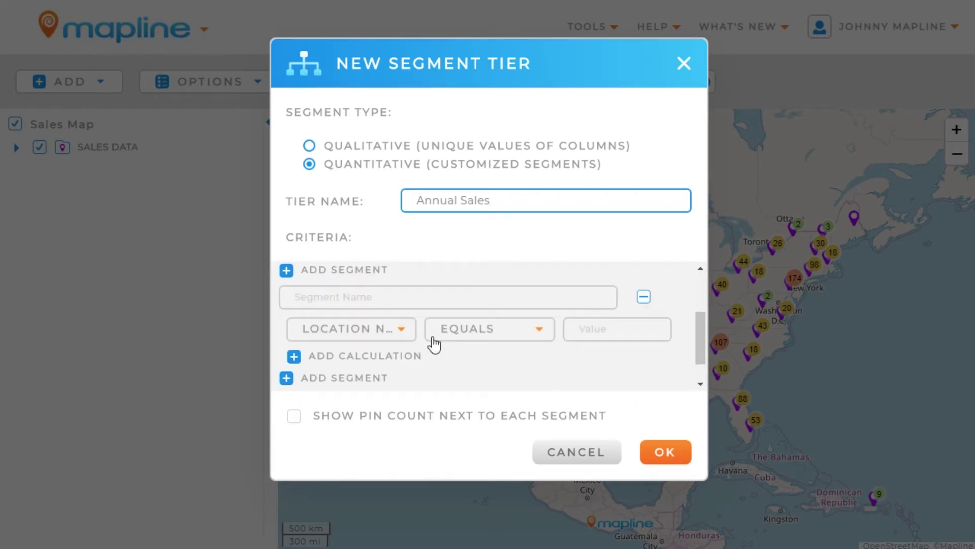
{"action": "left_click", "coordinate": [397, 297]}
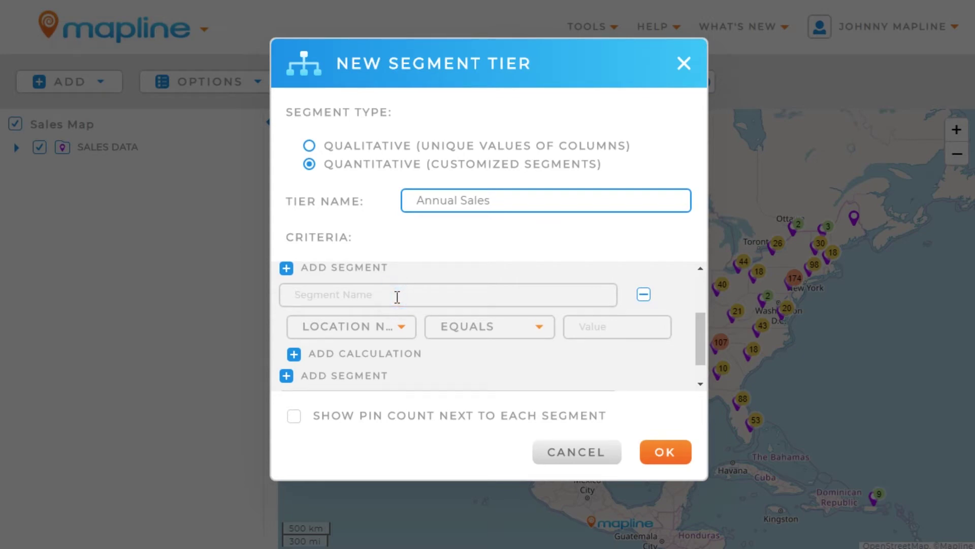
{"action": "type", "text": "Medium"}
{"action": "left_click", "coordinate": [392, 331]}
{"action": "type", "text": "annu"}
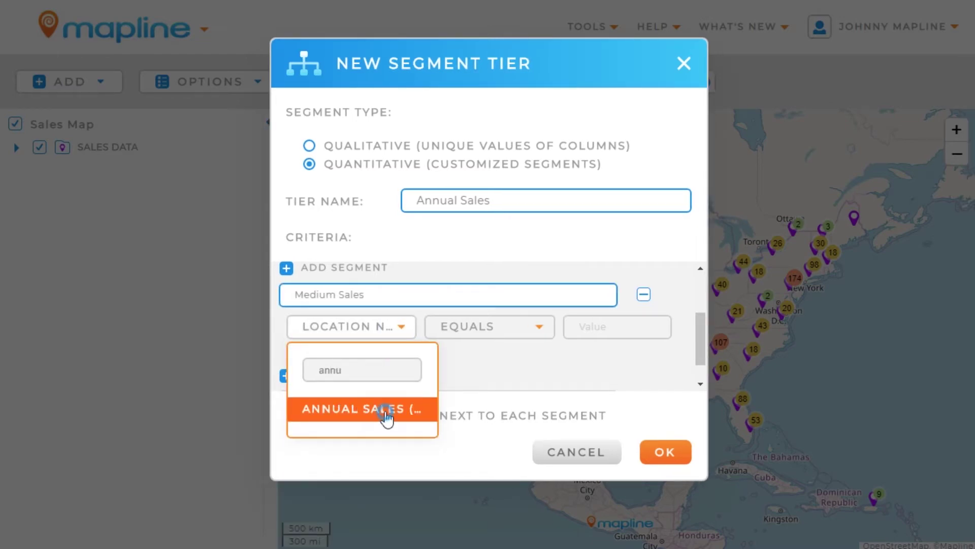
{"action": "left_click", "coordinate": [388, 414]}
{"action": "left_click", "coordinate": [497, 332]}
{"action": "left_click", "coordinate": [523, 466]}
{"action": "left_click", "coordinate": [599, 329]}
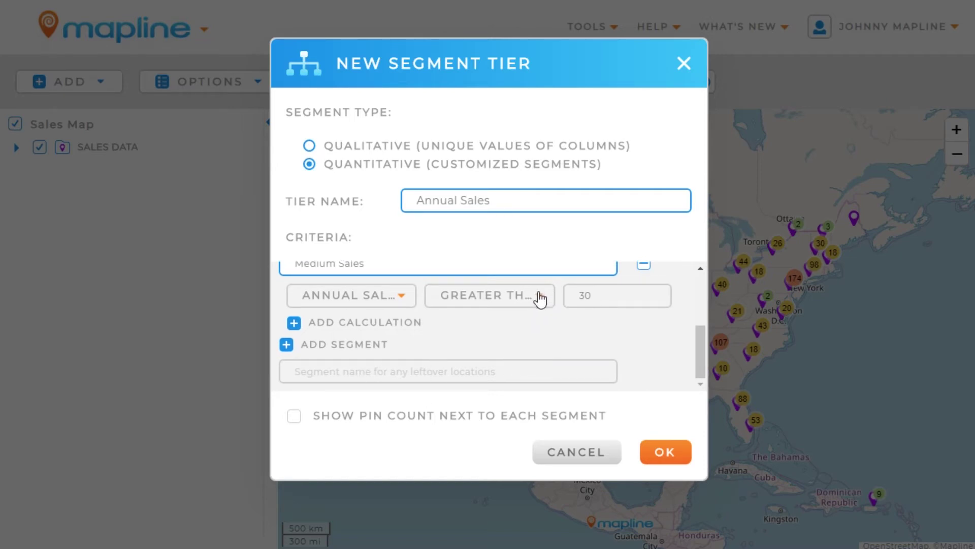
Name the leftover segment Low Sales, save the Annual Sales tier, and apply the tiers to the map.
{"action": "left_click", "coordinate": [459, 373]}
{"action": "type", "text": "Low Sales"}
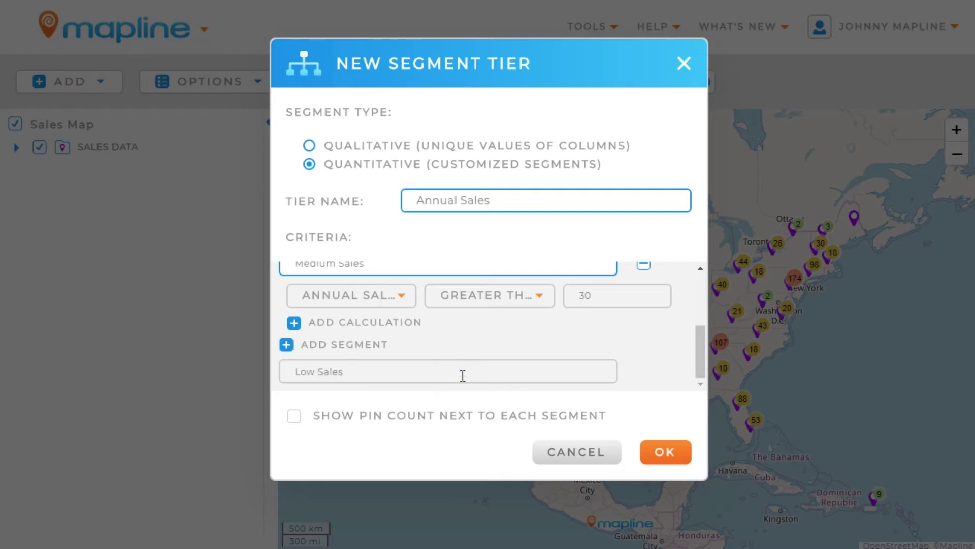
{"action": "left_click", "coordinate": [658, 453]}
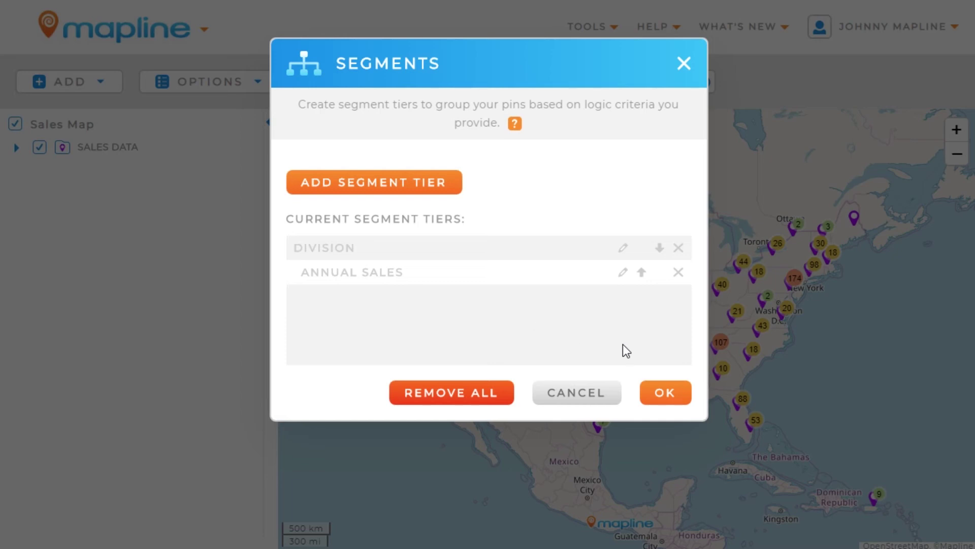
{"action": "left_click", "coordinate": [662, 396]}
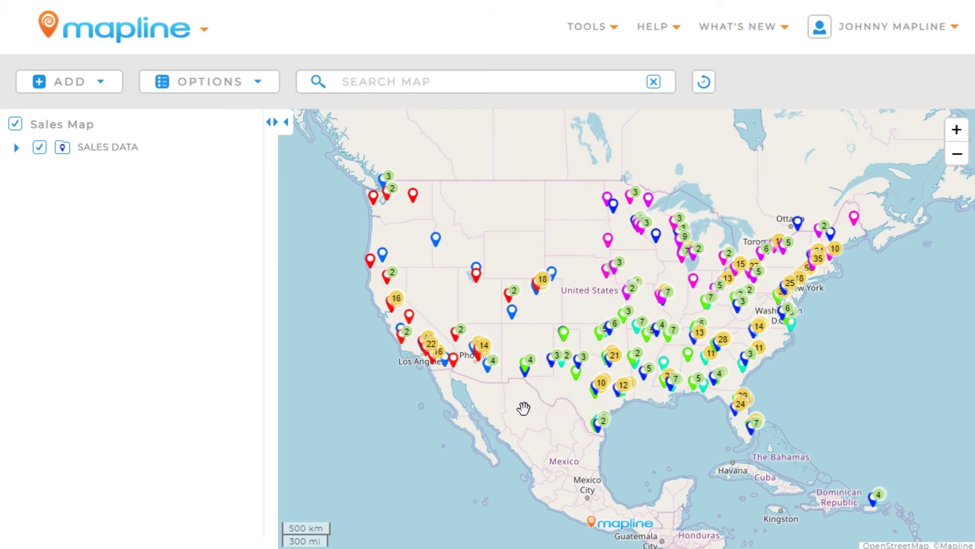
Recolour the Western division's Low Sales pins from red to dark green.
{"action": "left_click", "coordinate": [17, 147]}
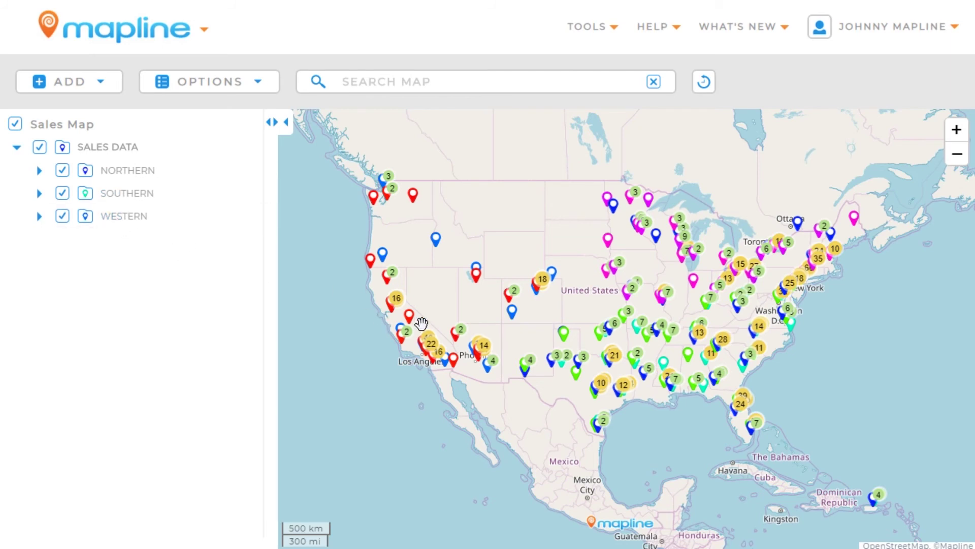
{"action": "scroll", "coordinate": [427, 327], "scroll_direction": "up", "scroll_amount": 2}
{"action": "scroll", "coordinate": [426, 327], "scroll_direction": "up", "scroll_amount": 2}
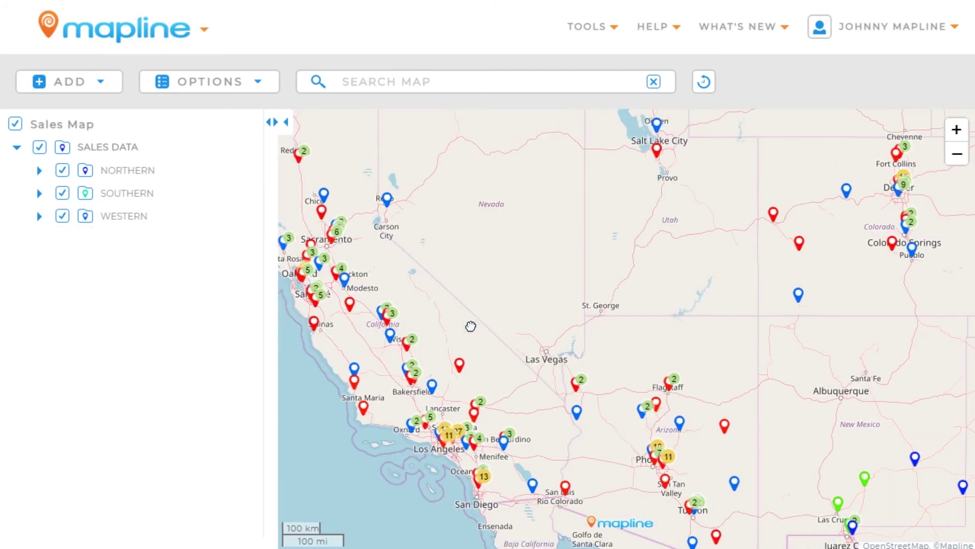
{"action": "left_click_drag", "start_coordinate": [473, 326], "coordinate": [476, 326]}
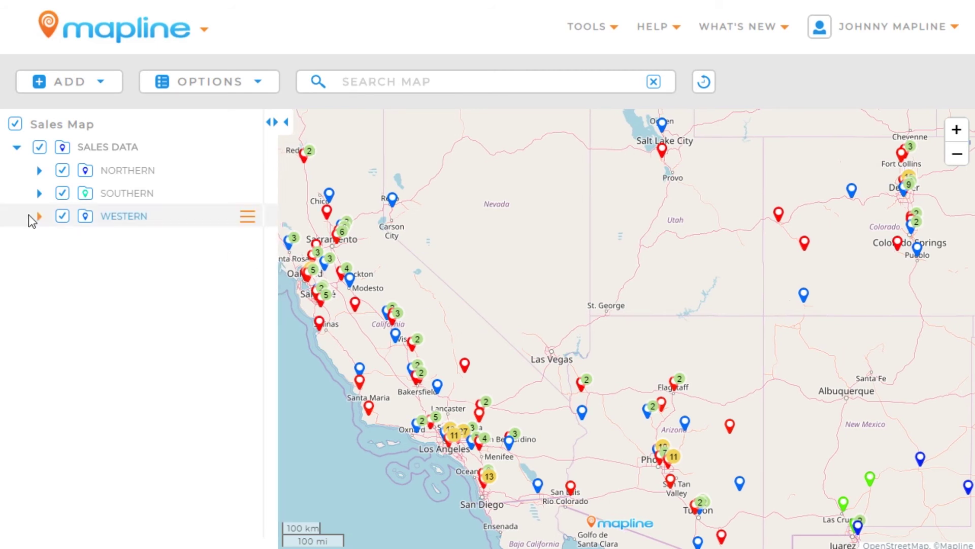
{"action": "left_click", "coordinate": [39, 216]}
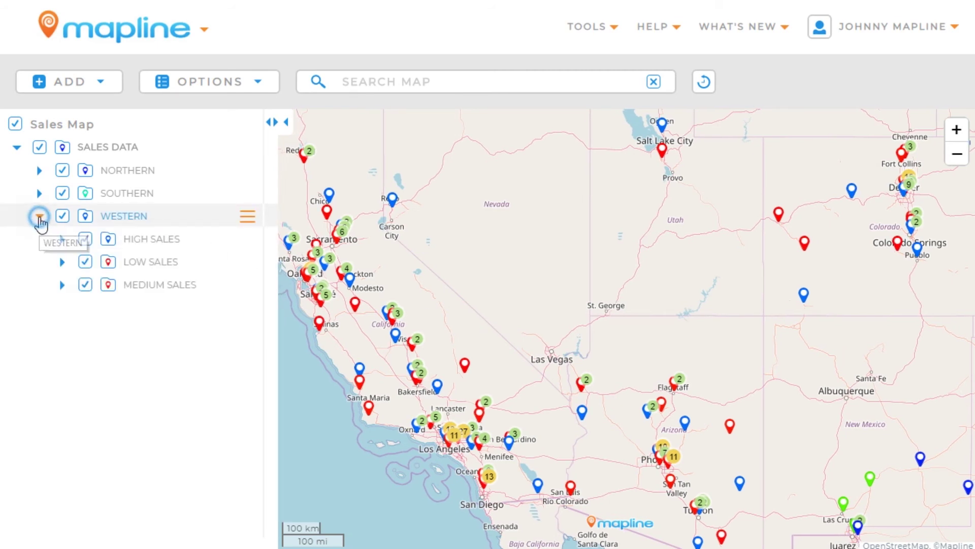
{"action": "left_click", "coordinate": [108, 262]}
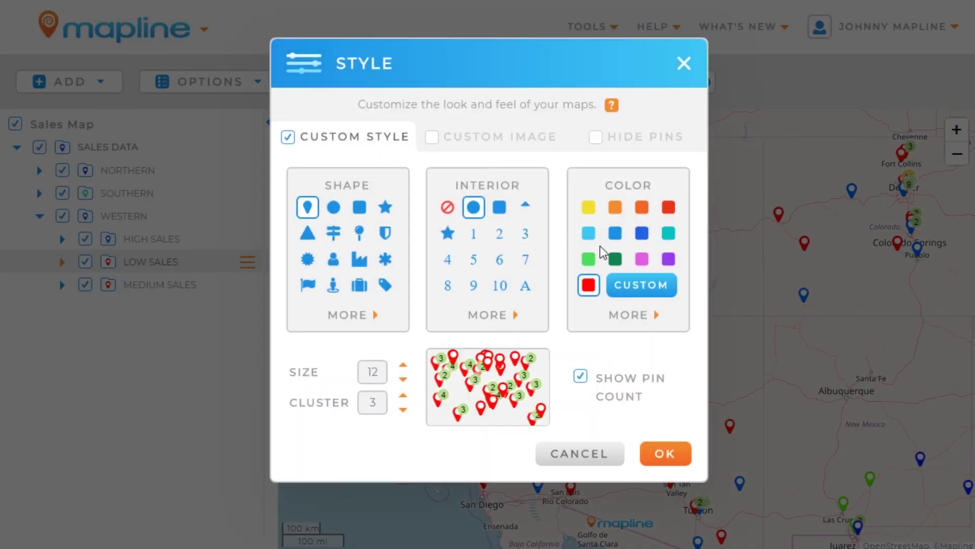
{"action": "left_click", "coordinate": [615, 259]}
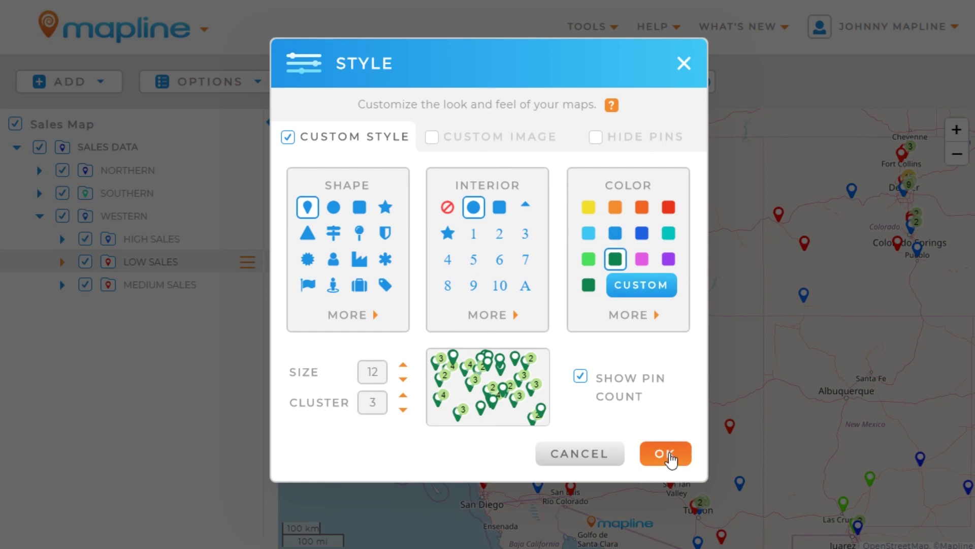
{"action": "left_click", "coordinate": [669, 455]}
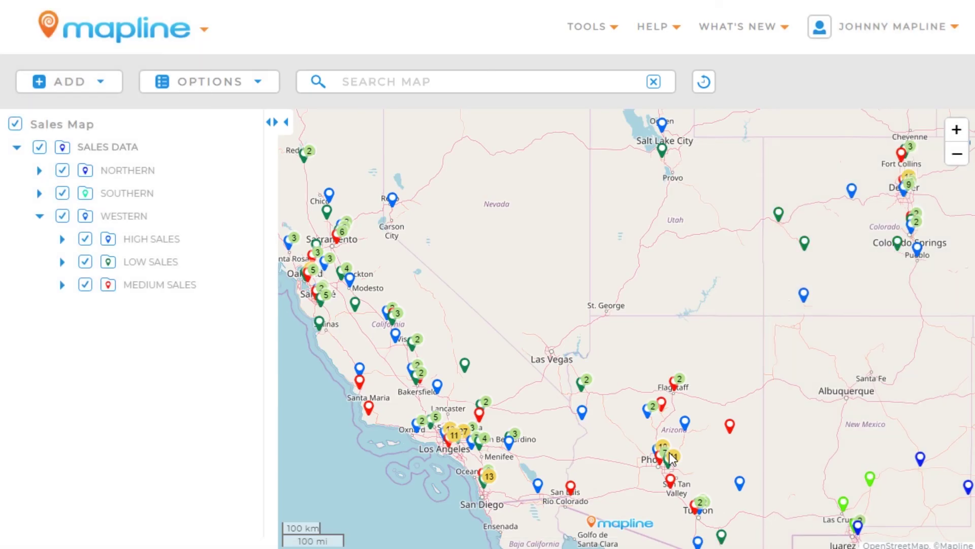
{"action": "left_click_drag", "start_coordinate": [521, 393], "coordinate": [538, 380]}
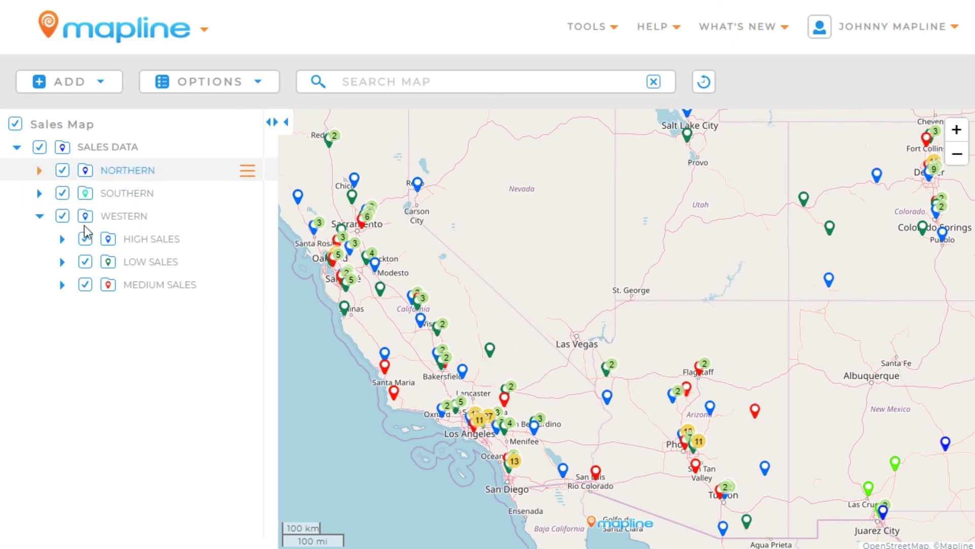
{"action": "mouse_move", "coordinate": [492, 357]}
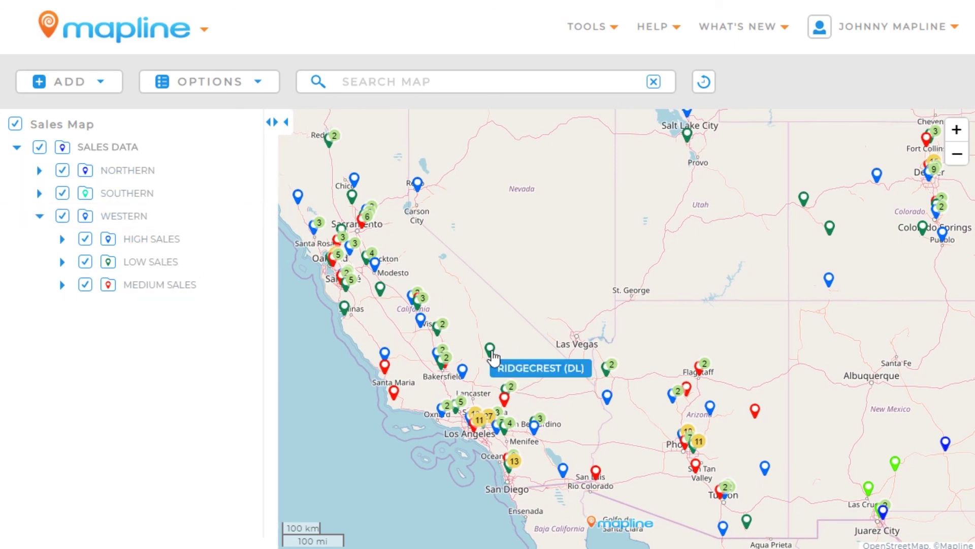